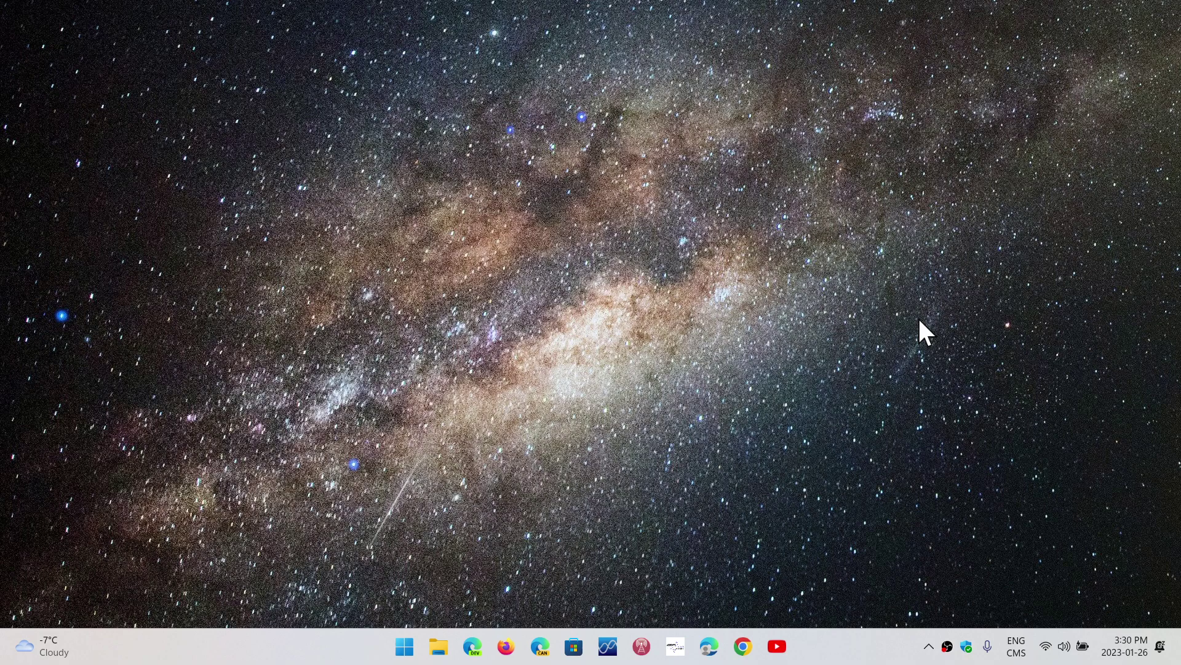
# - Launch Microsoft Edge from its taskbar icon to a new tab news feed
pyautogui.click(709, 646)
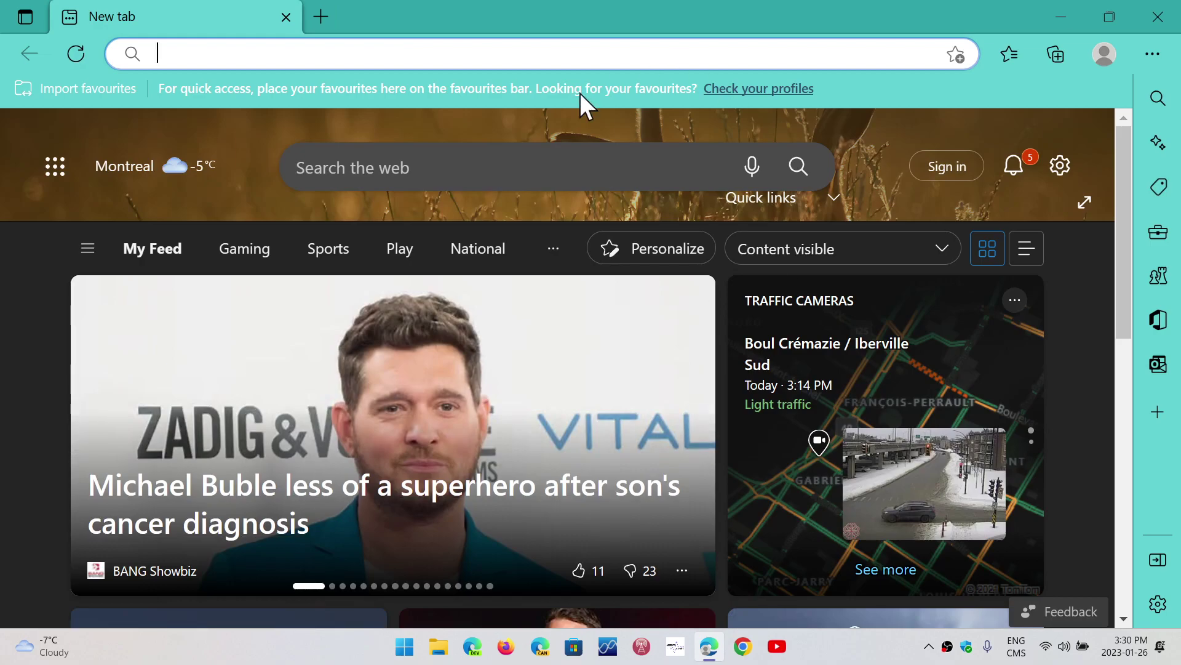
# - Close the Edge window, leaving the empty starry-wallpaper desktop
pyautogui.click(1161, 17)
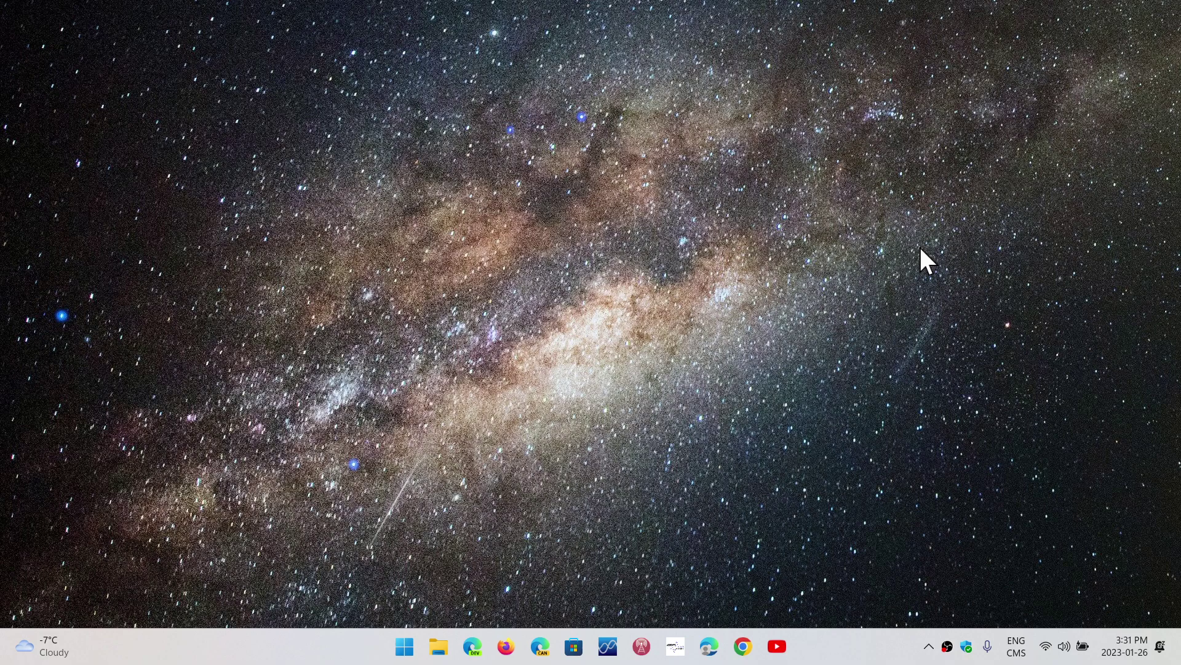
# - Relaunch Microsoft Edge from the taskbar to its new tab news feed
pyautogui.click(710, 647)
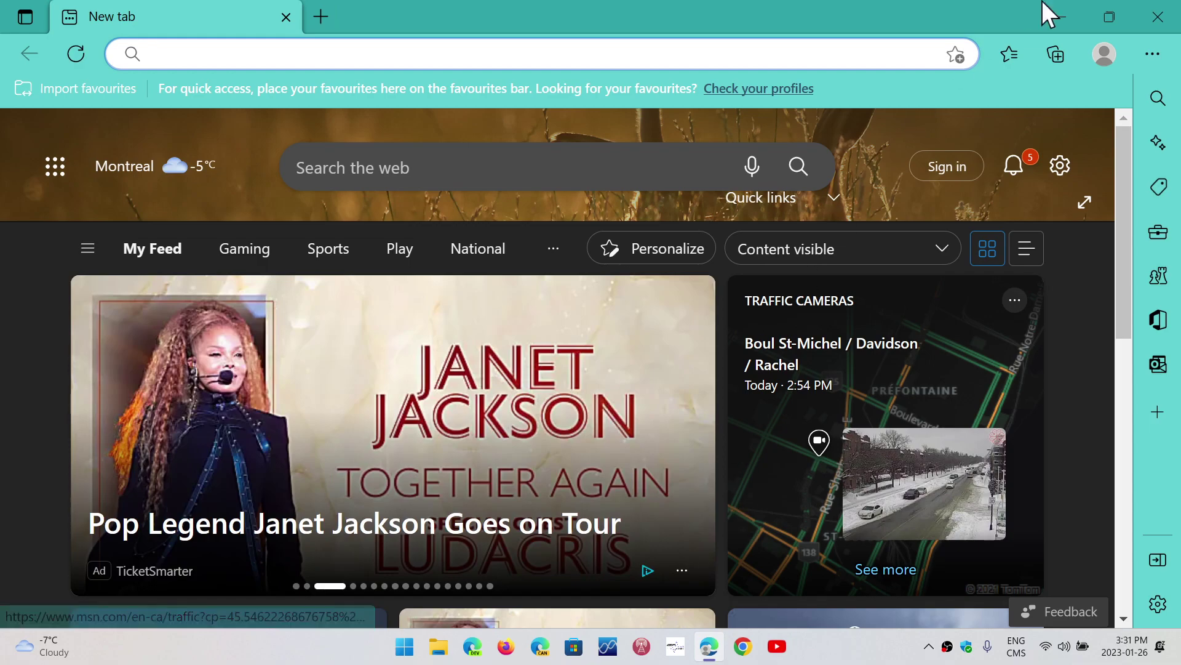
# - Close the reopened Edge window, returning to the empty starry desktop
pyautogui.click(1158, 16)
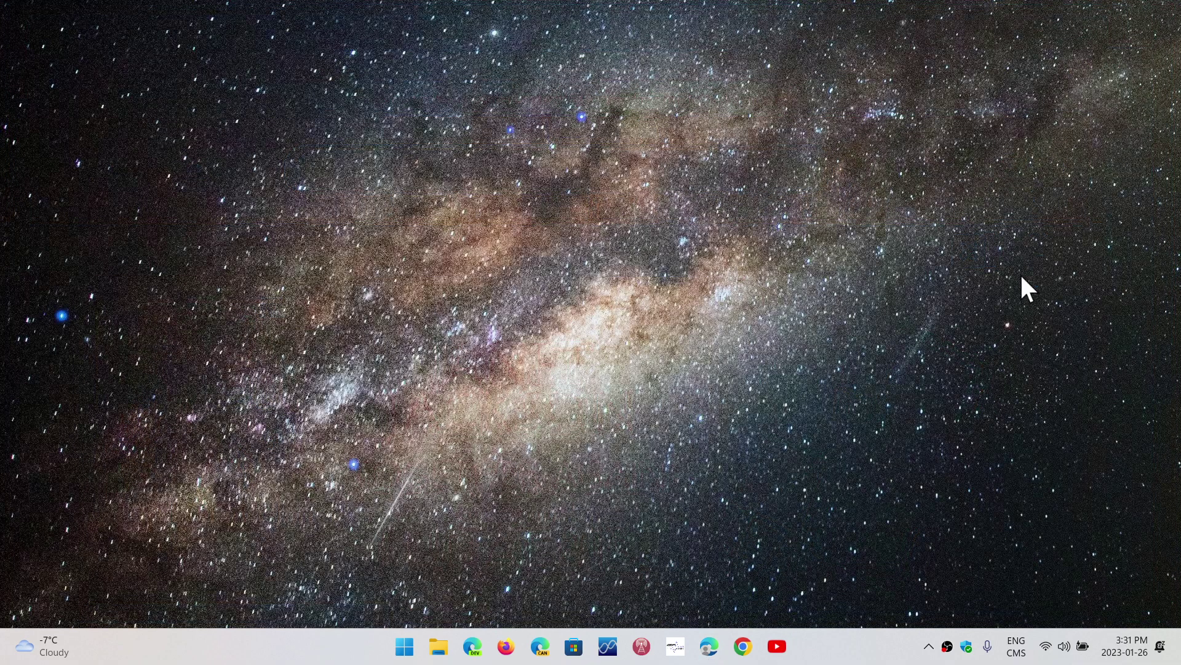